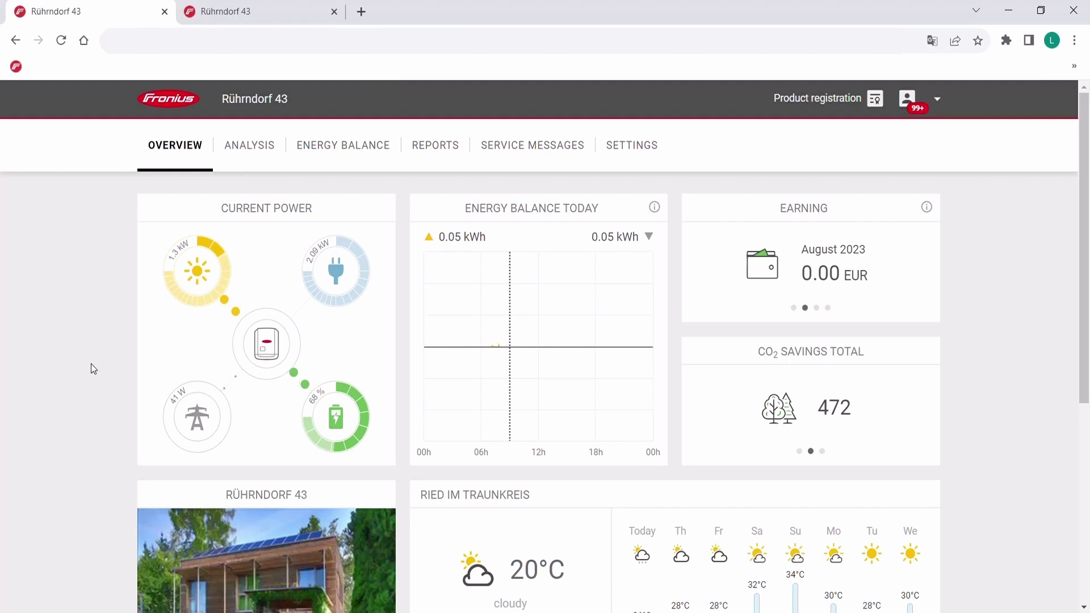
- Start a new product registration from the Solar.web product registration overview
left_click(832, 102)
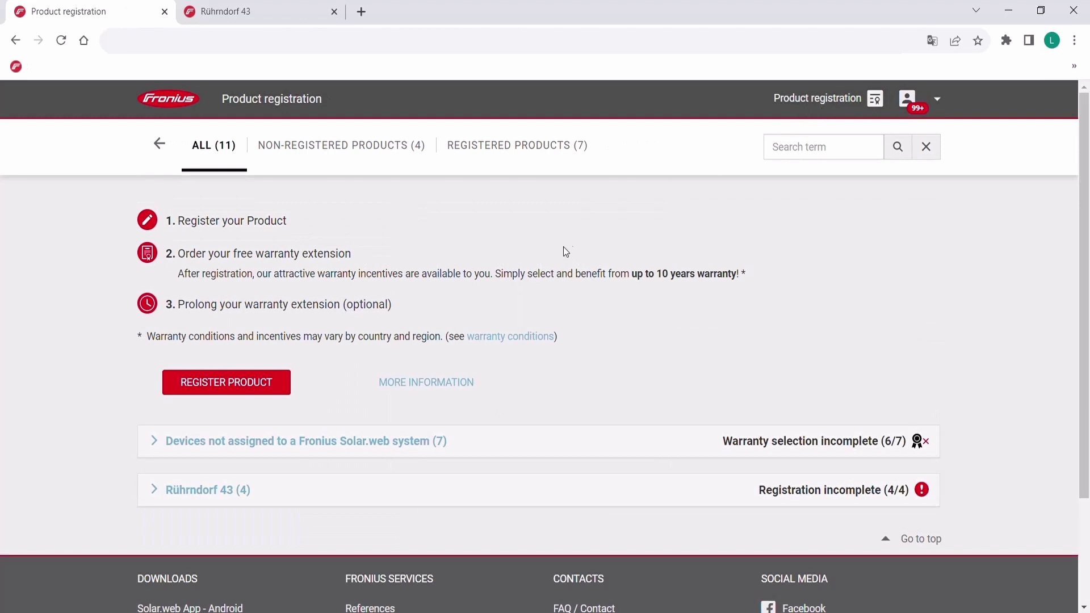
left_click(247, 390)
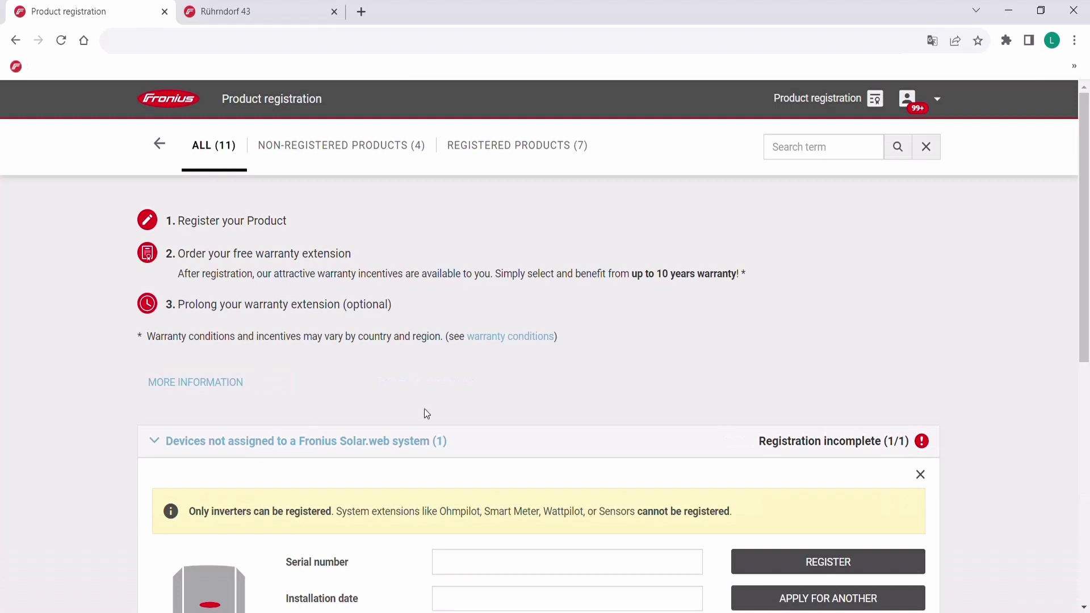
scroll(552, 397, "down", 3)
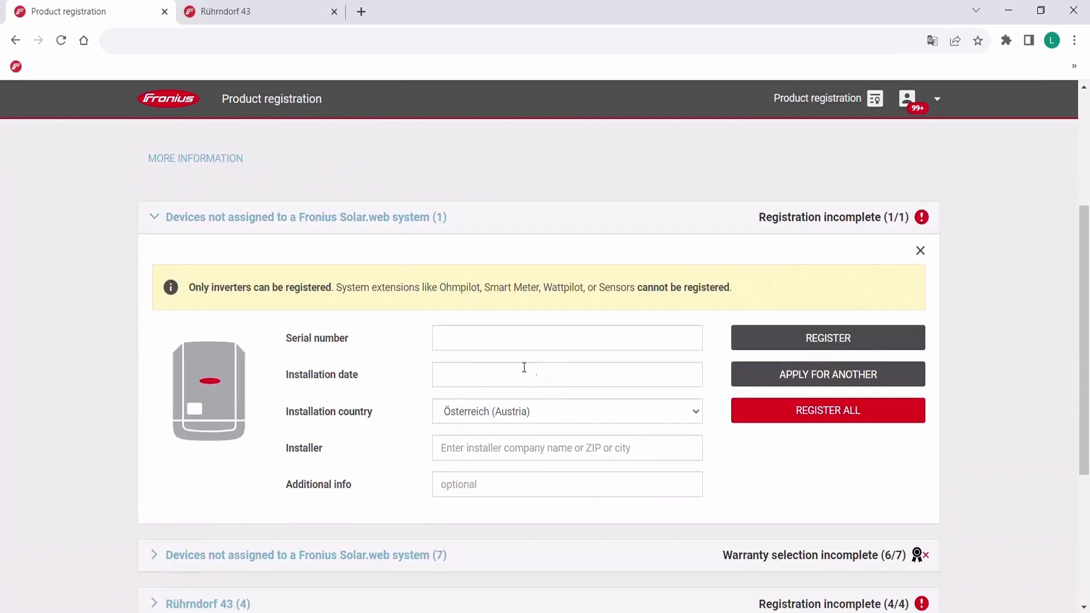
left_click(497, 344)
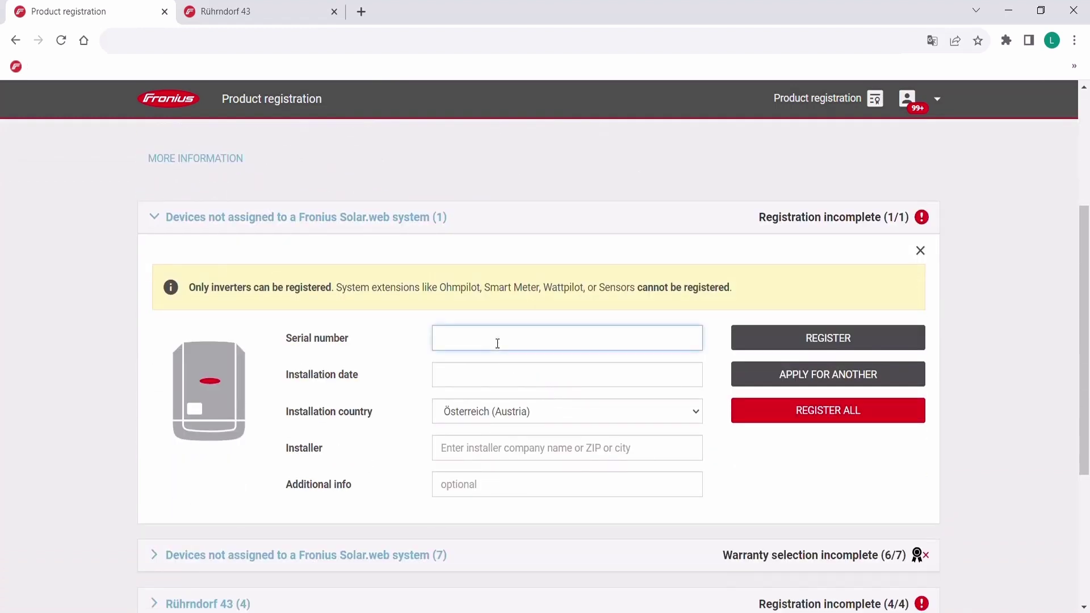
type("34121671")
left_click(500, 374)
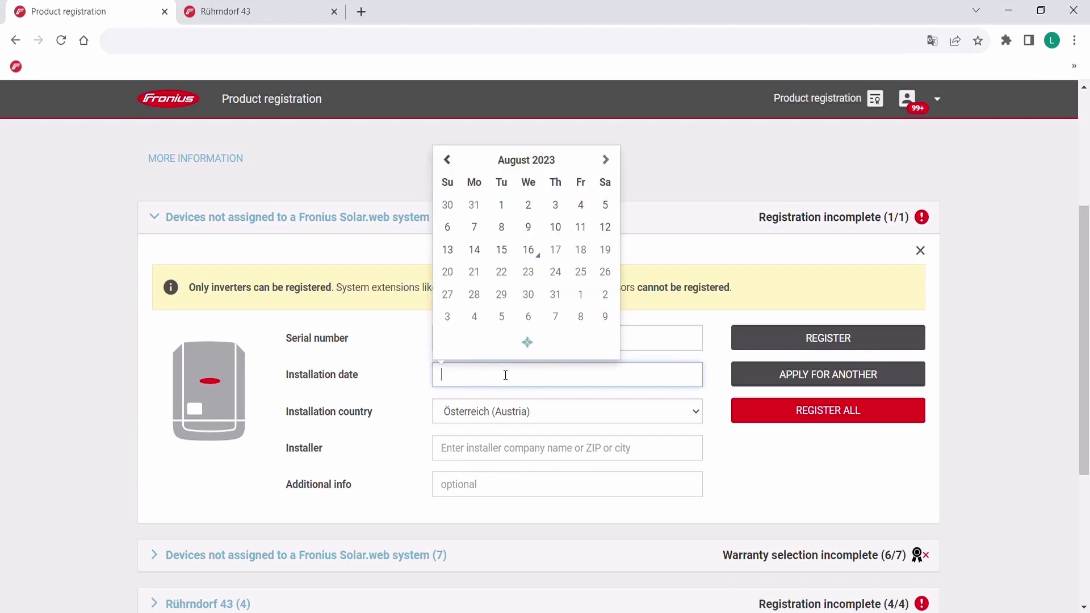
left_click(528, 286)
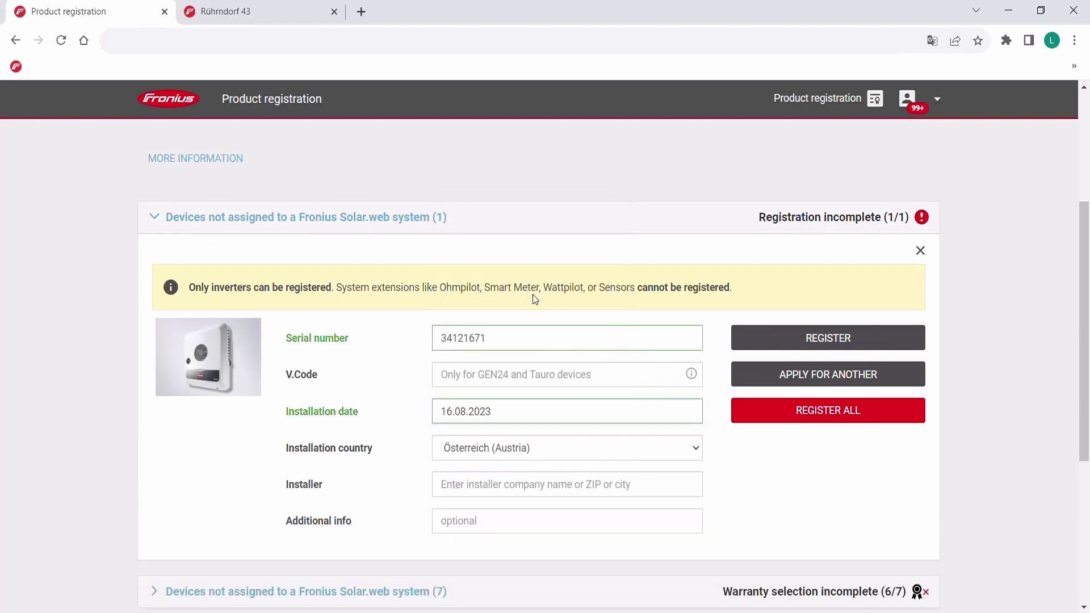
left_click(487, 381)
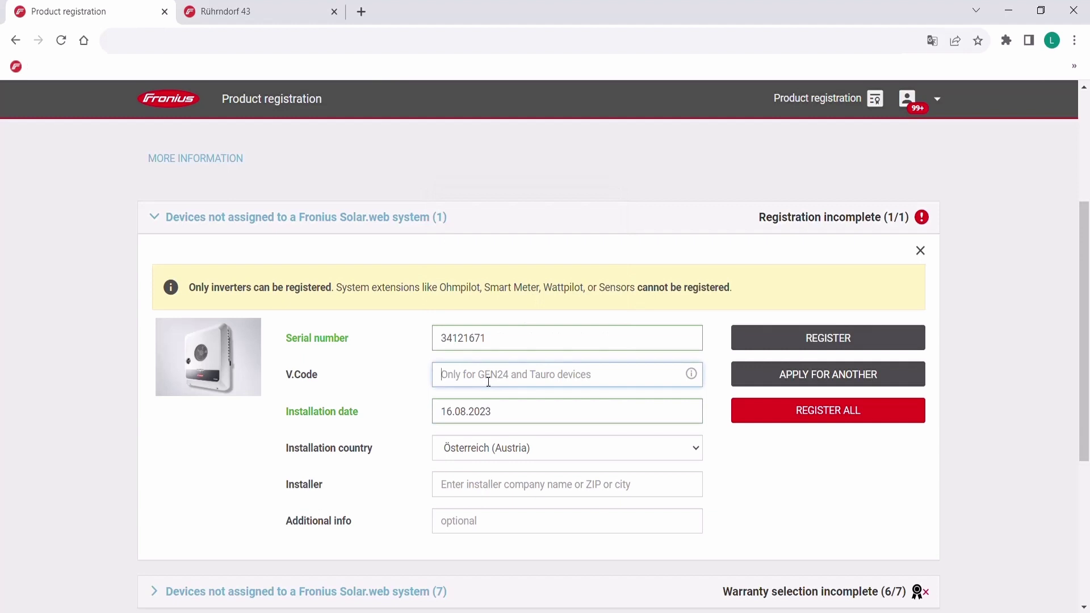
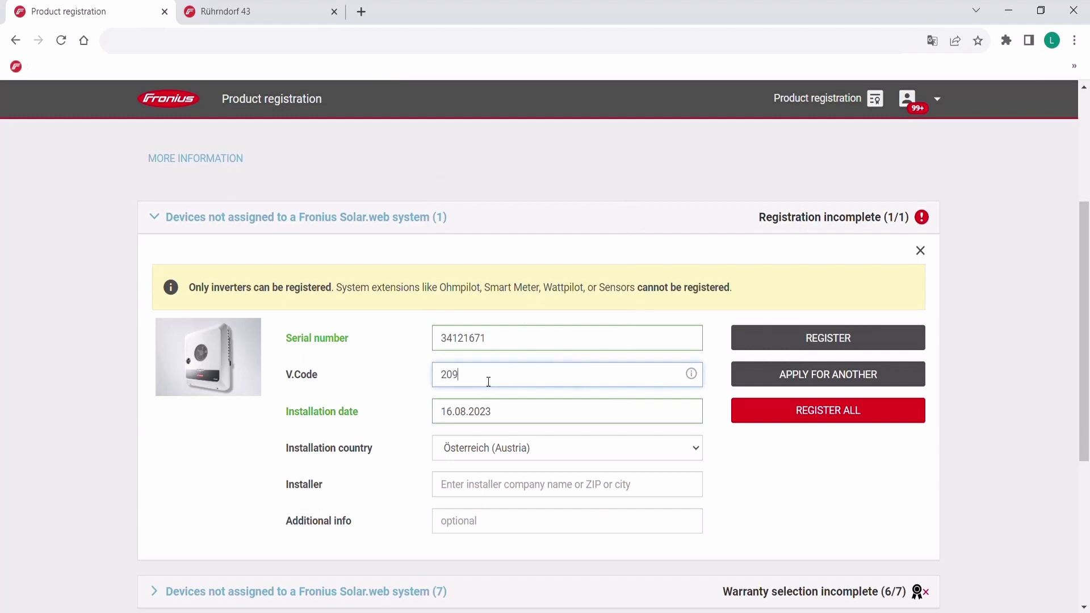
left_click(507, 483)
type("fr")
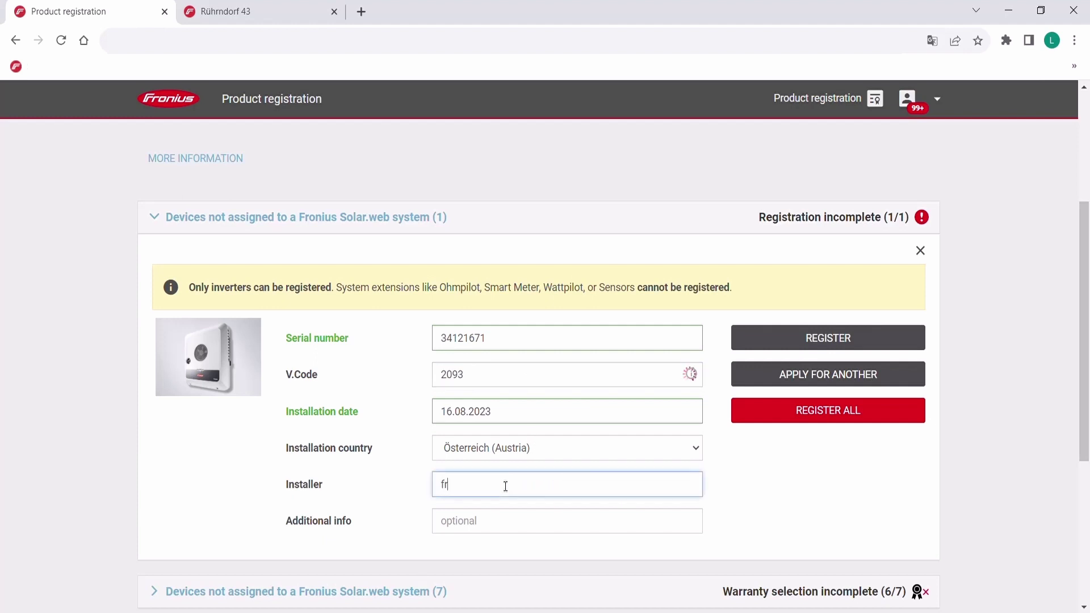
type("onius")
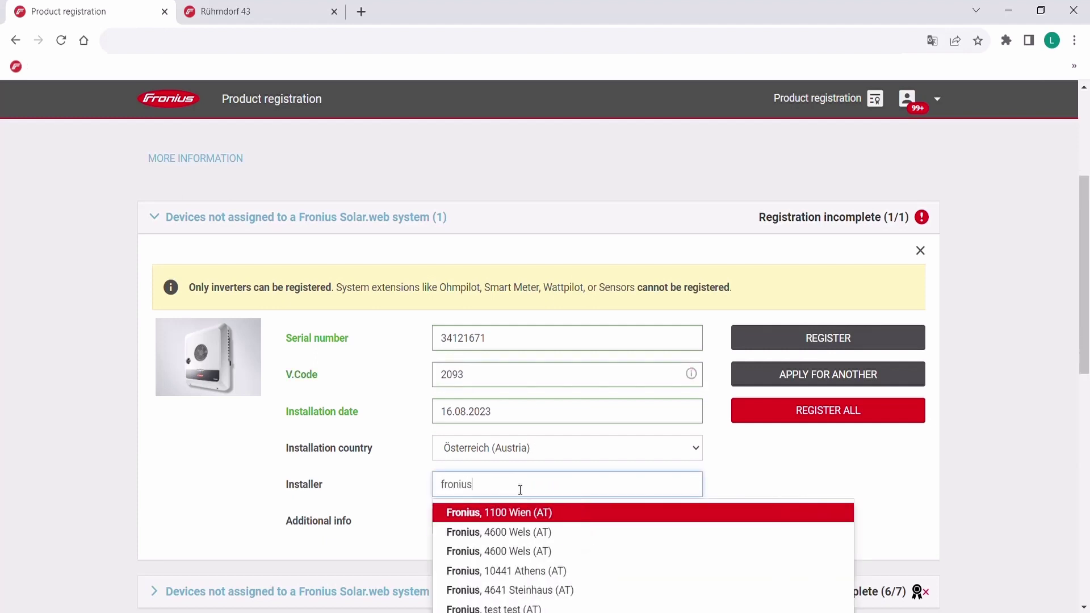
left_click(525, 531)
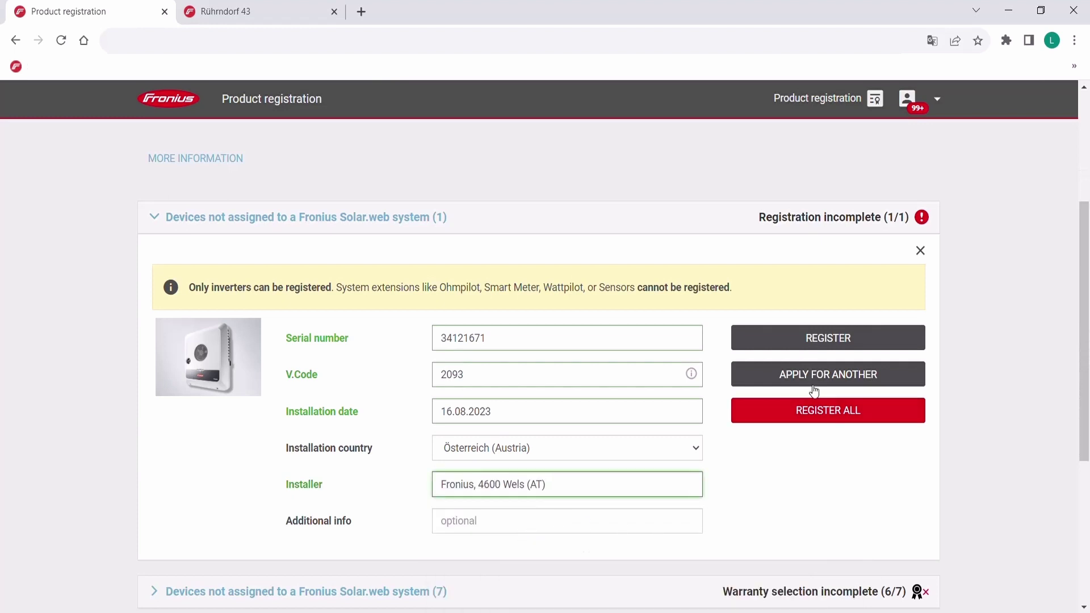
- Register inverter 34121671 and go to the webshop for its 5+5 warranty
left_click(824, 341)
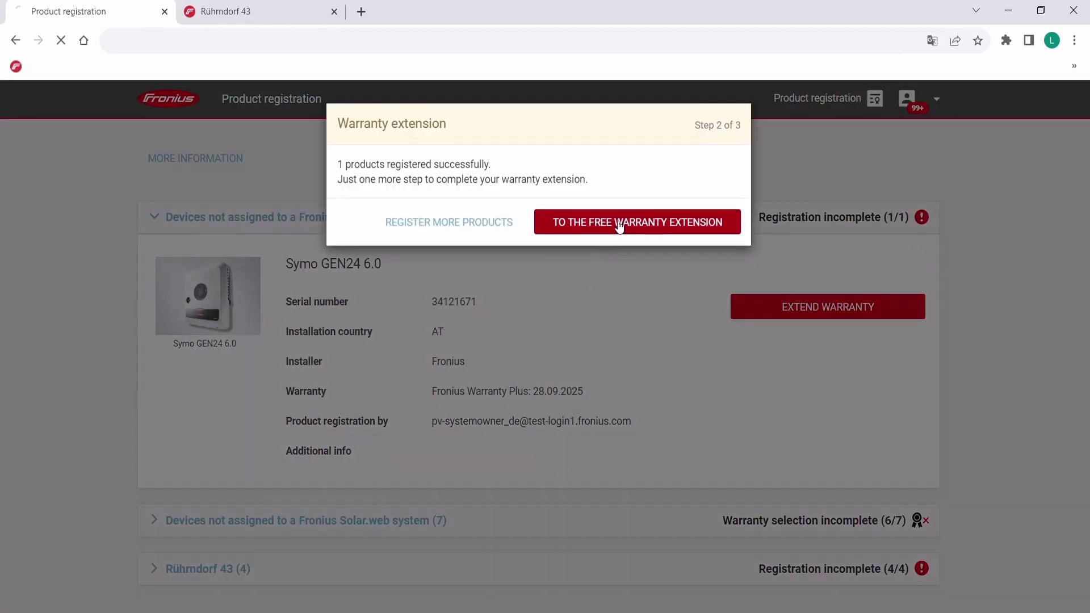
left_click(620, 223)
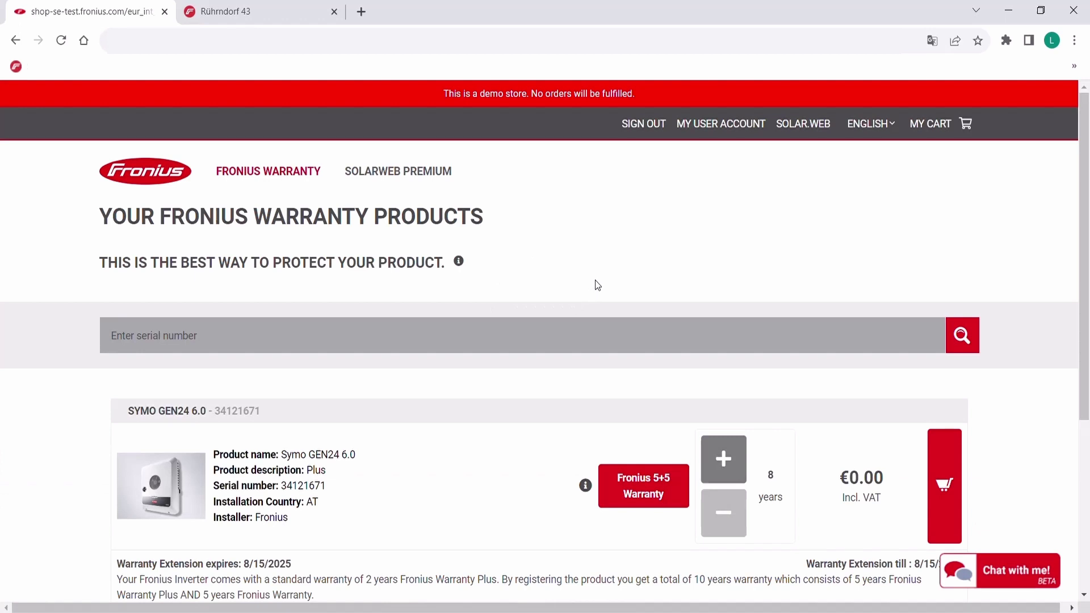
scroll(596, 280, "down", 3)
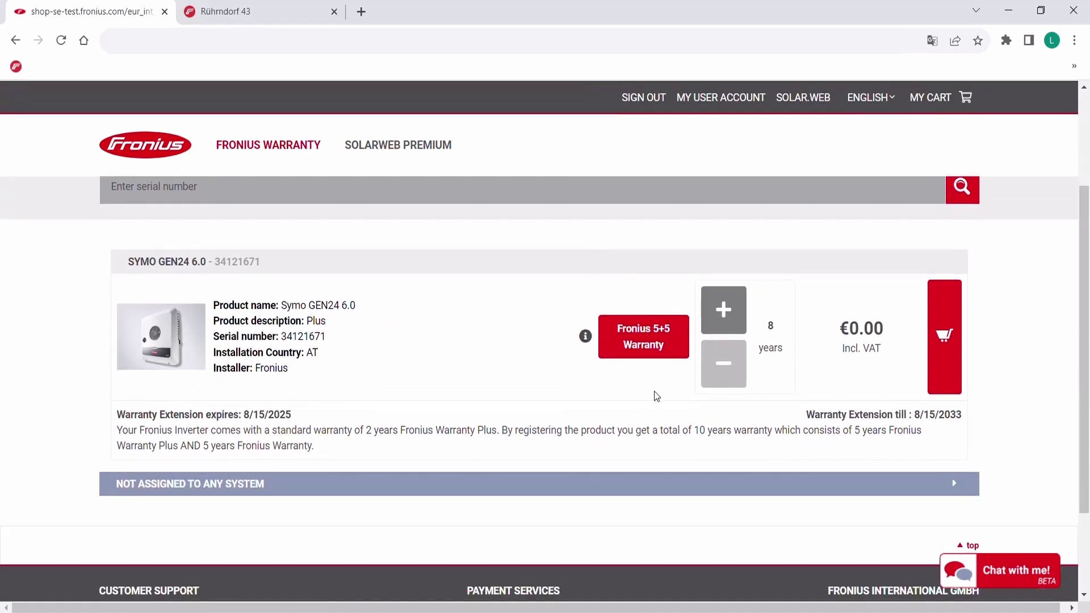
- Add the free 8-year warranty extension for inverter 34121671 to the cart and view it
left_click(944, 334)
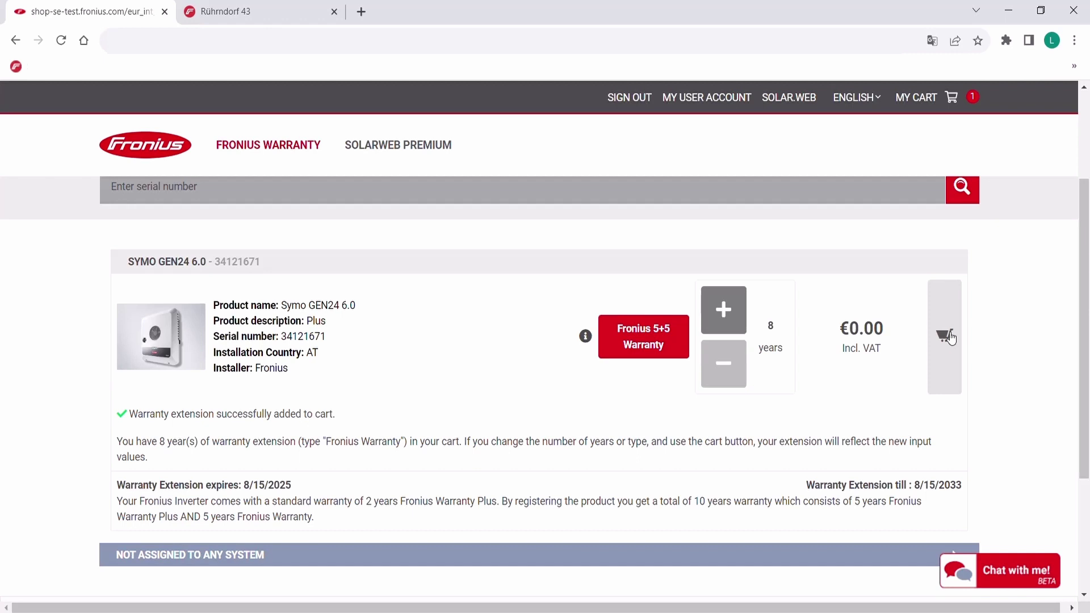
left_click(916, 98)
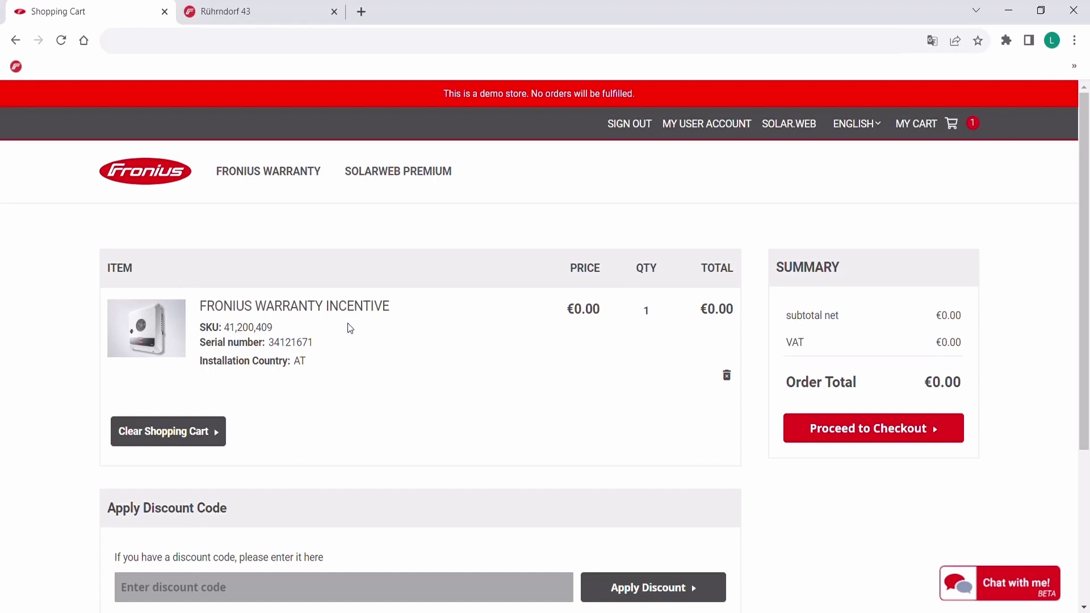
left_click(855, 431)
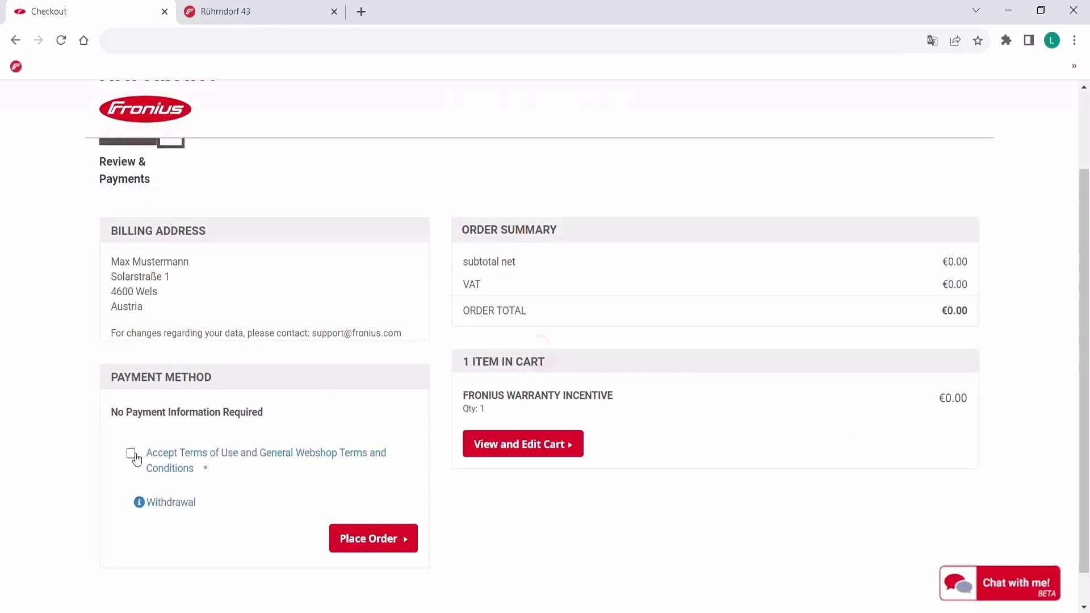
left_click(132, 453)
left_click(388, 546)
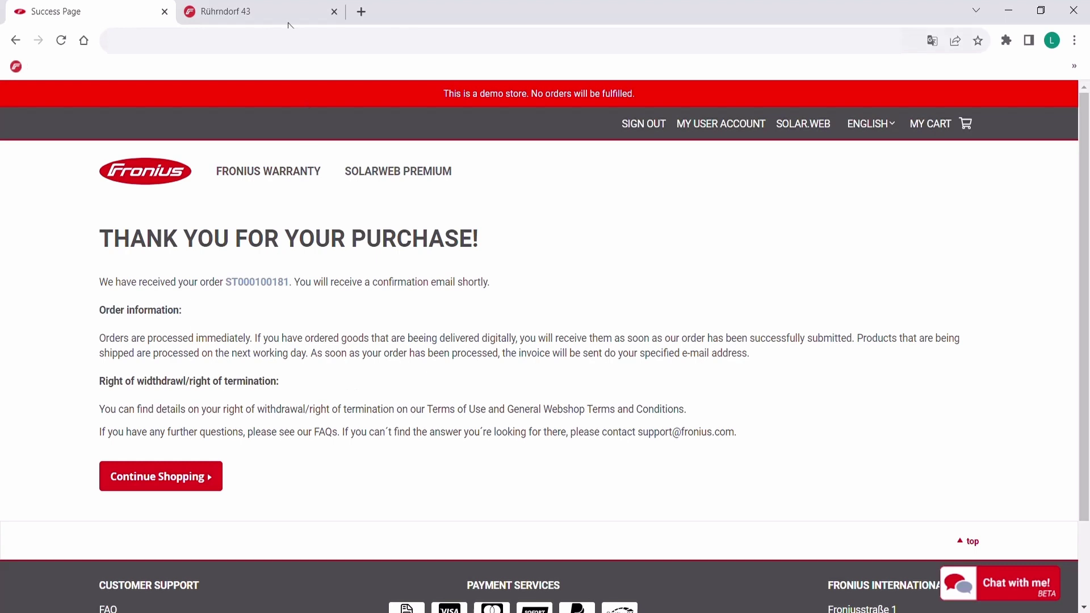
left_click(256, 11)
left_click(62, 40)
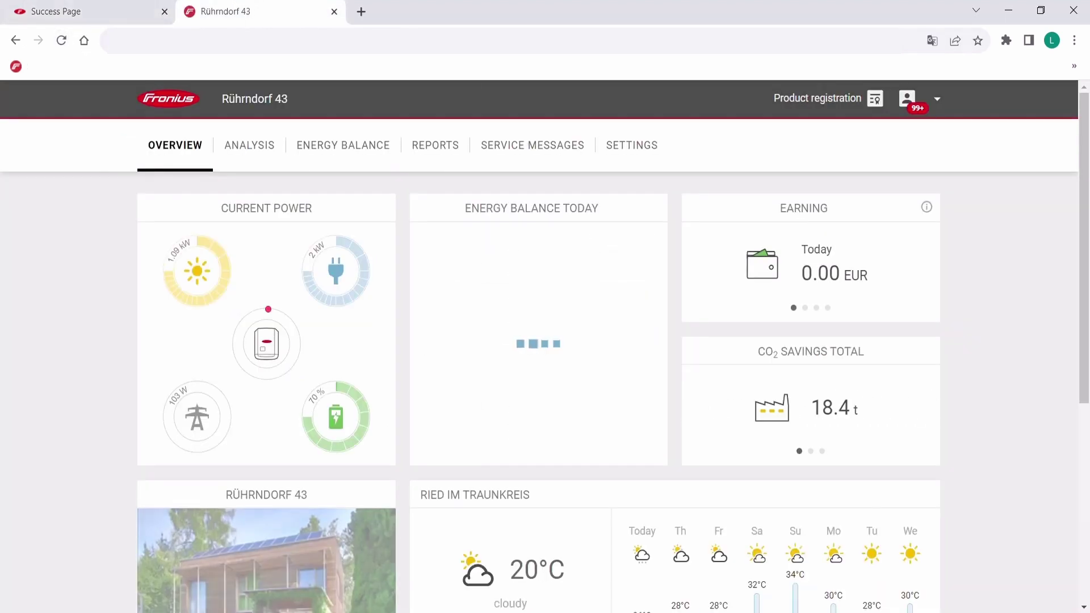
- Open the warranty certificate for the unassigned Primo GEN24 6.0, serial 34340017
left_click(817, 98)
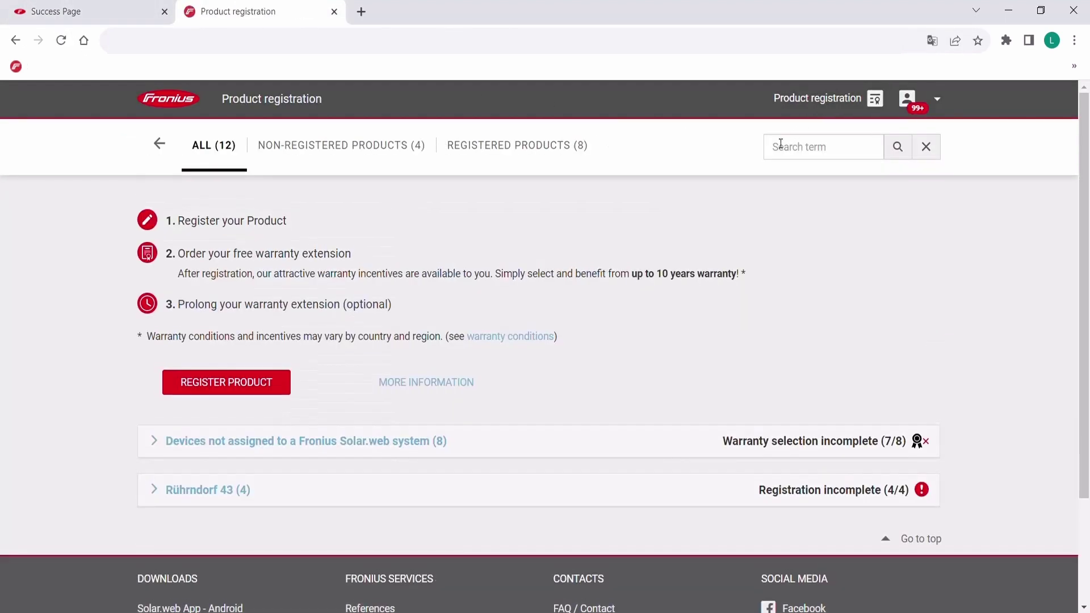
left_click(155, 446)
scroll(691, 360, "down", 2)
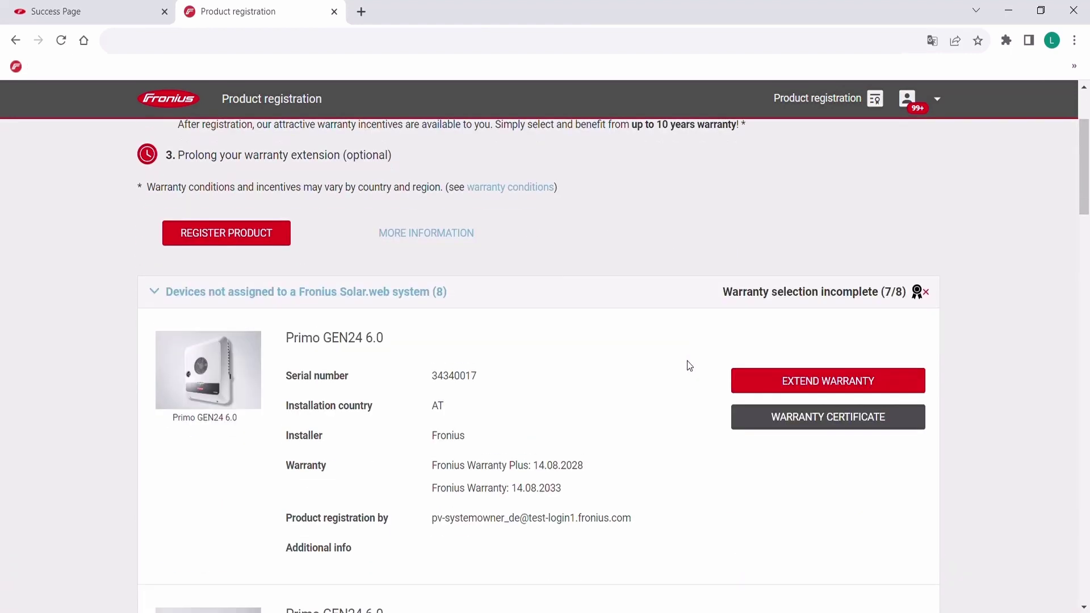
left_click(811, 432)
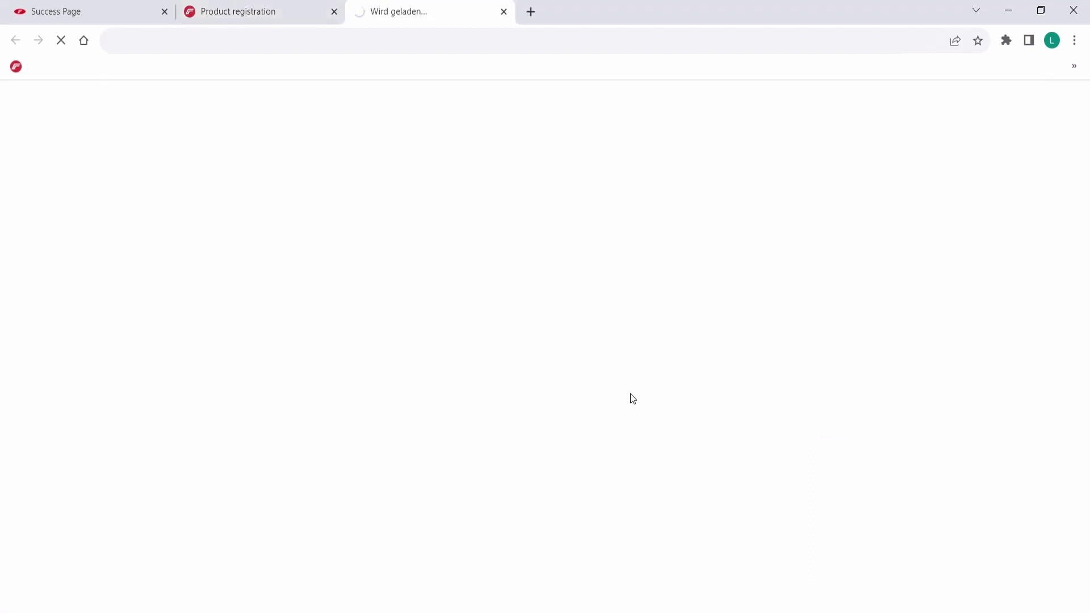